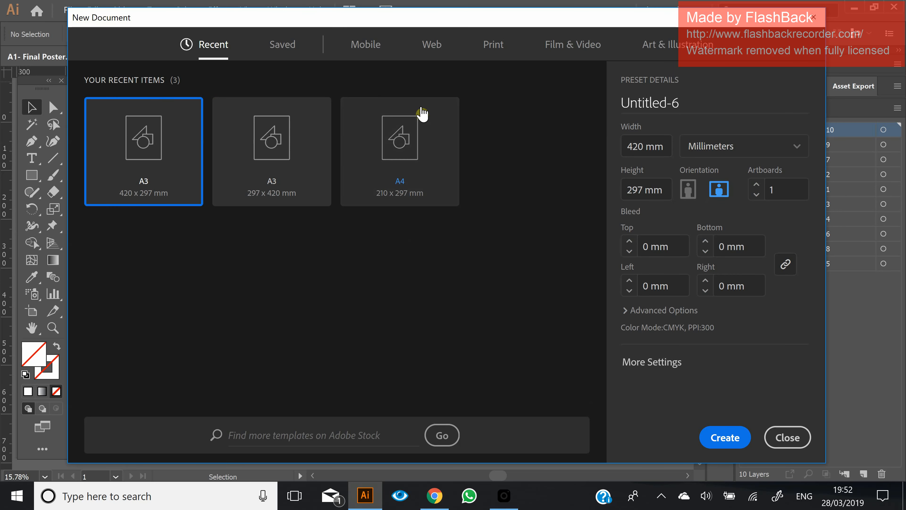
Expand the full list of print presets, then switch to Chrome and copy the A1 dimension 841 from the paper sizes table.
click(494, 50)
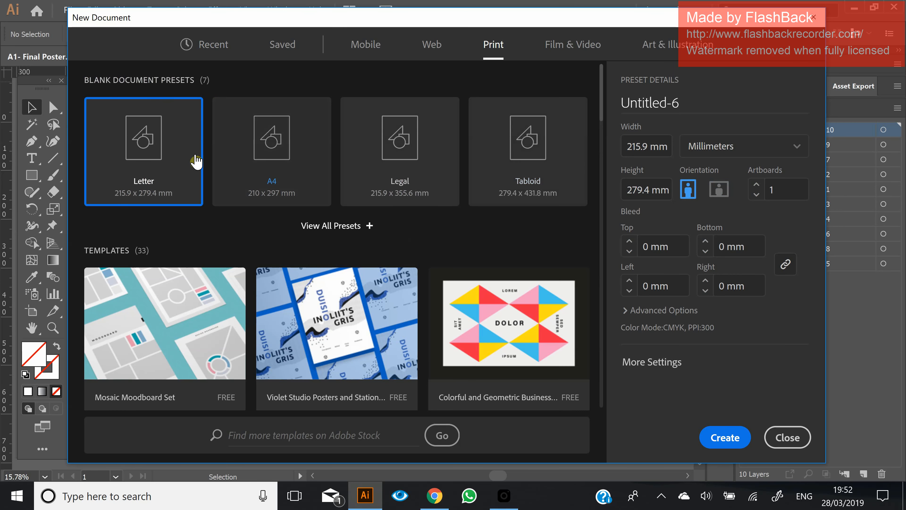
click(348, 228)
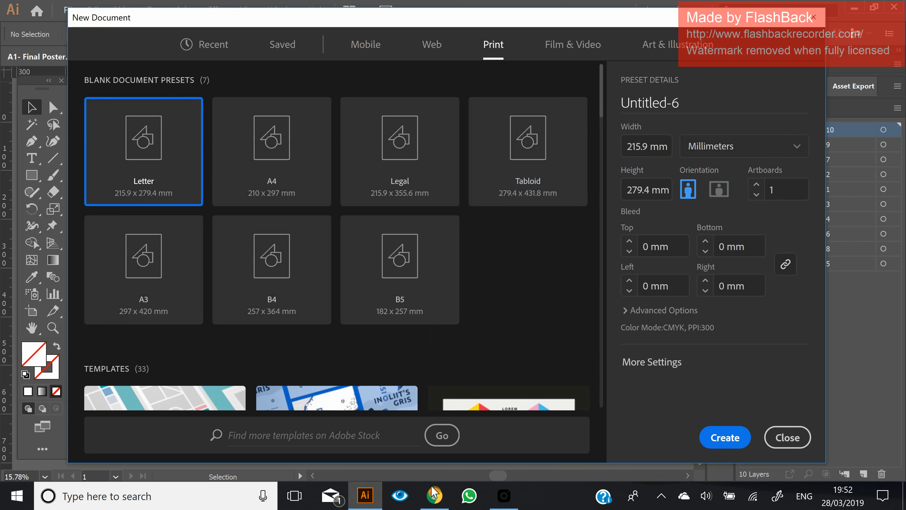
click(433, 499)
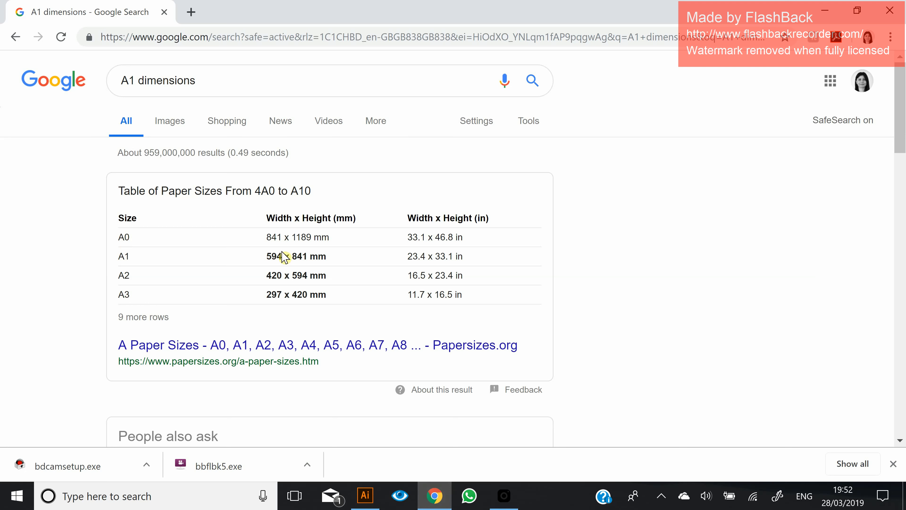
double_click(296, 256)
right_click(295, 255)
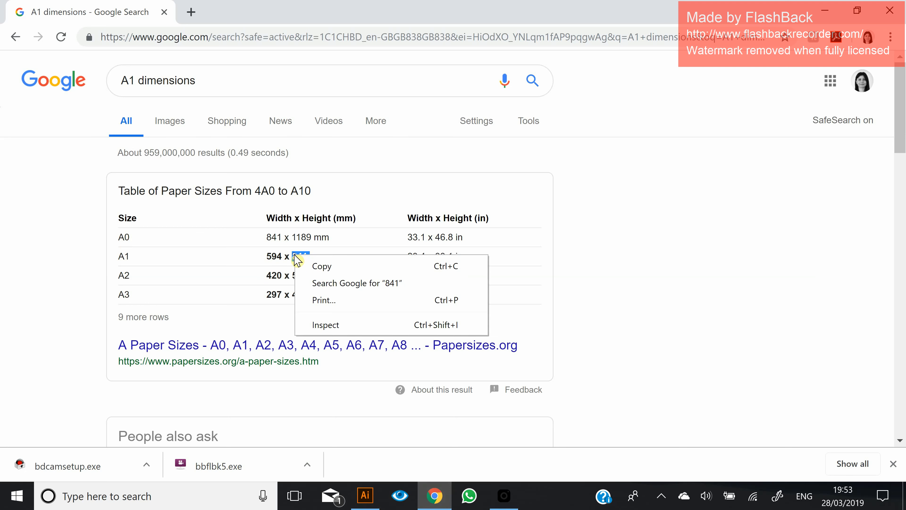
click(314, 266)
Switch back to Illustrator and create a landscape document 841 mm wide and 594 mm high.
click(365, 495)
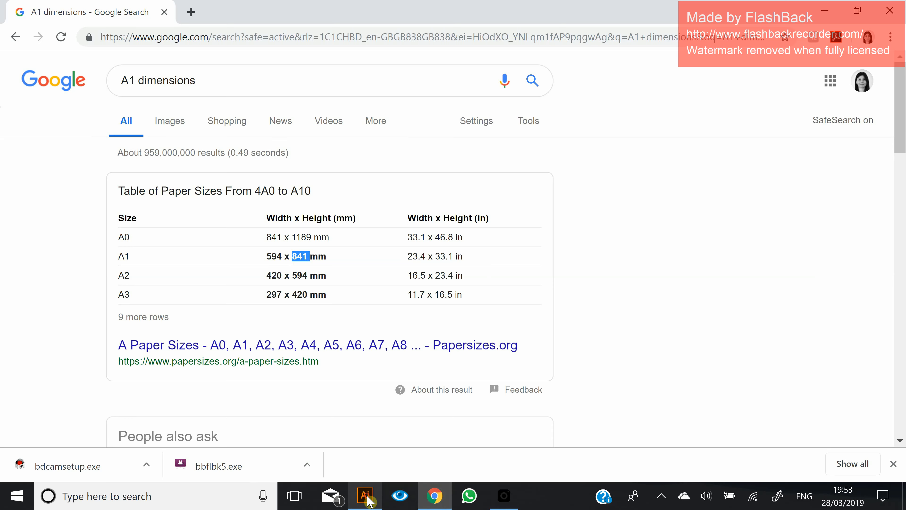
click(642, 183)
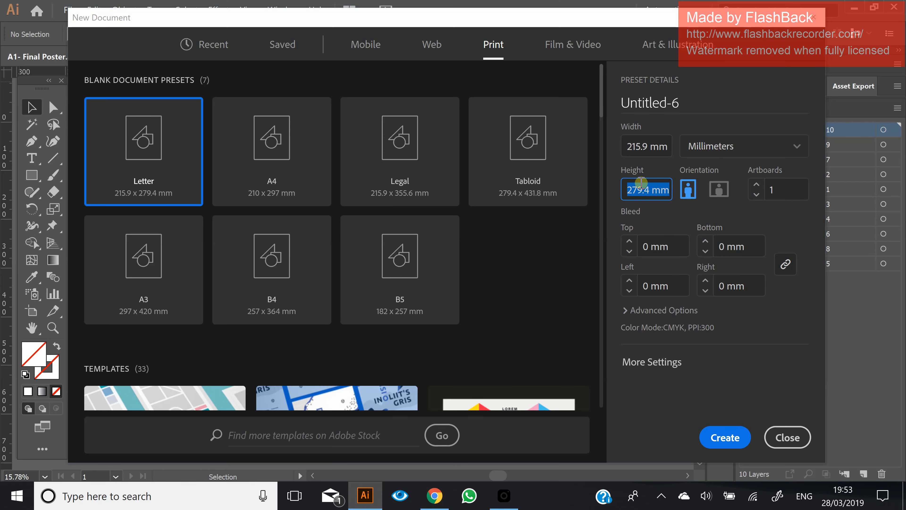
text(594)
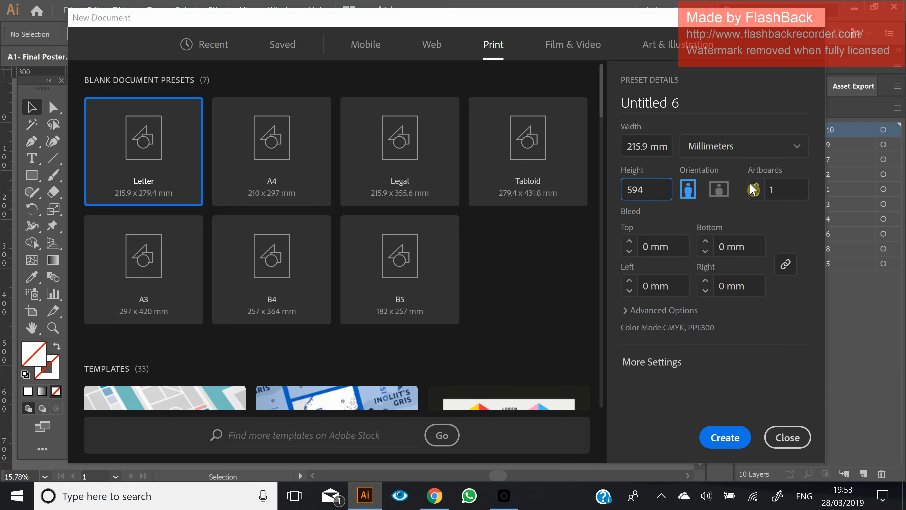
click(664, 146)
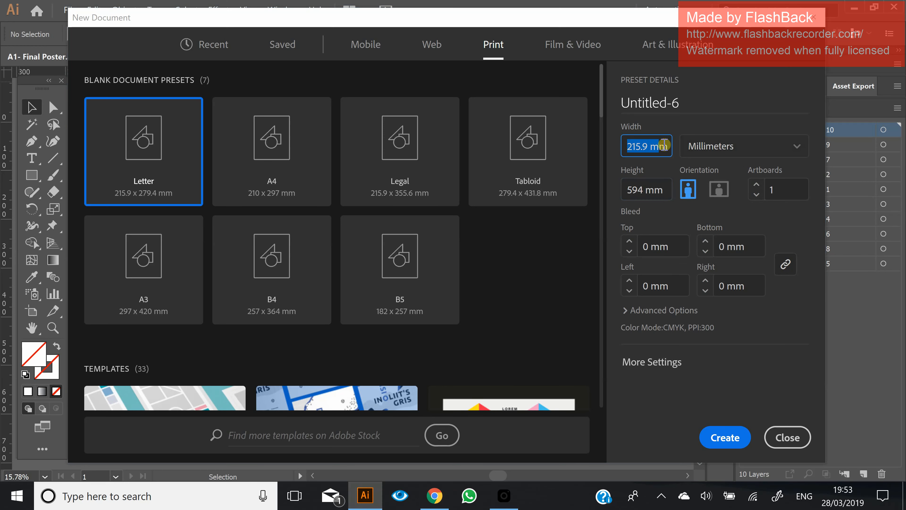
triple_click(642, 145)
text(841)
click(715, 195)
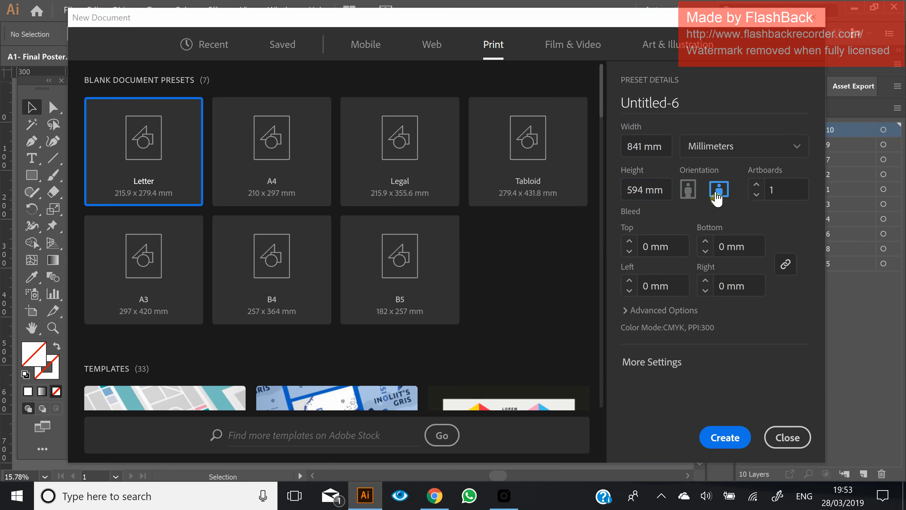
click(725, 437)
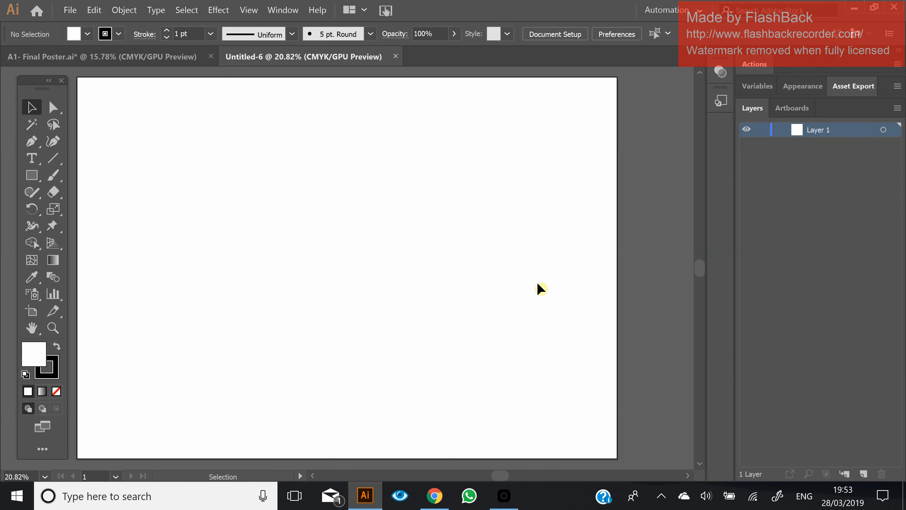
Bring up the A1- Final Poster.ai document and check its ruler display options.
click(138, 59)
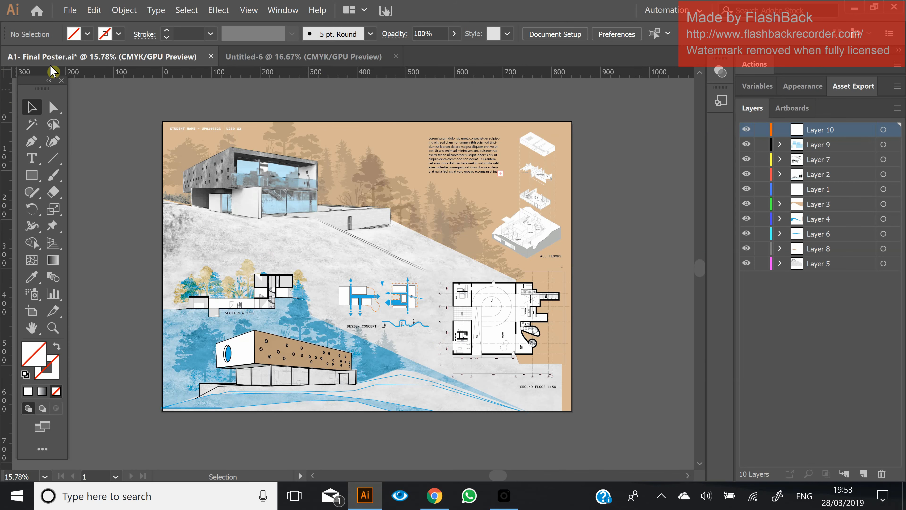
click(249, 10)
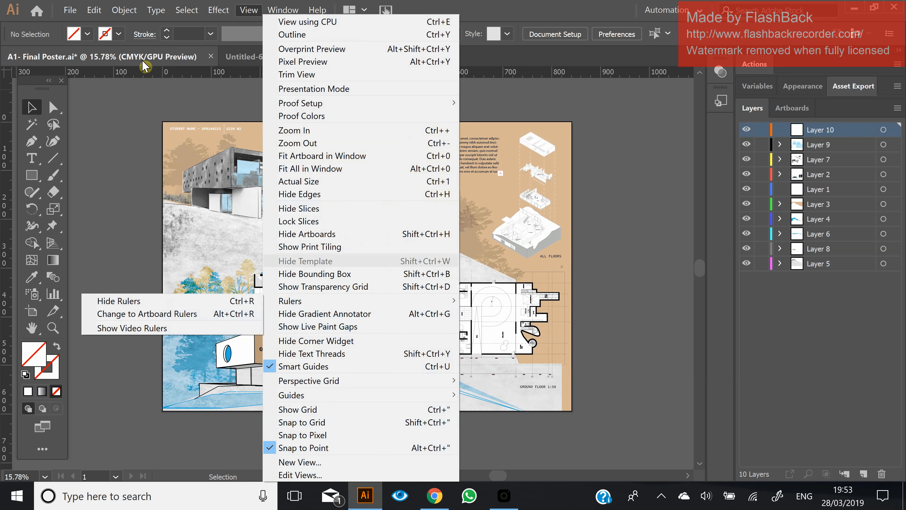
click(262, 82)
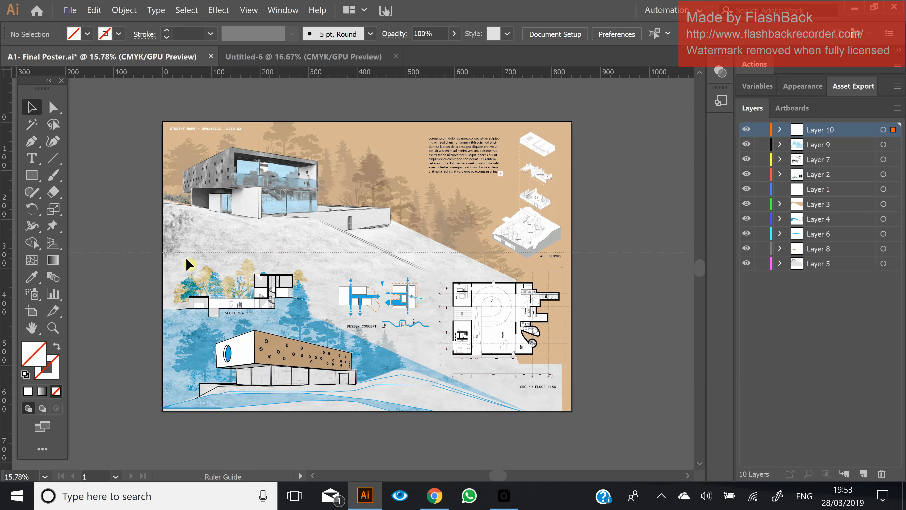
Place one horizontal and one vertical ruler guide crossing at the poster's centre.
drag(159, 257, 76, 266)
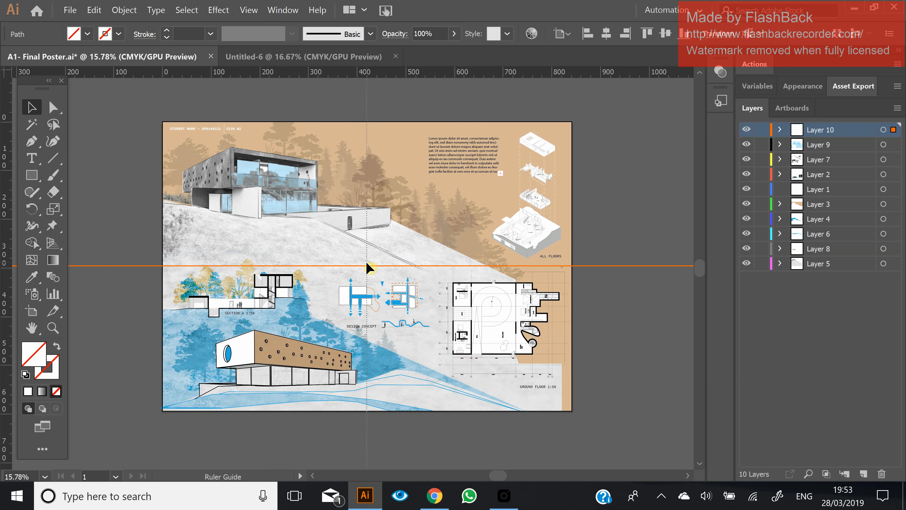
drag(427, 176, 222, 258)
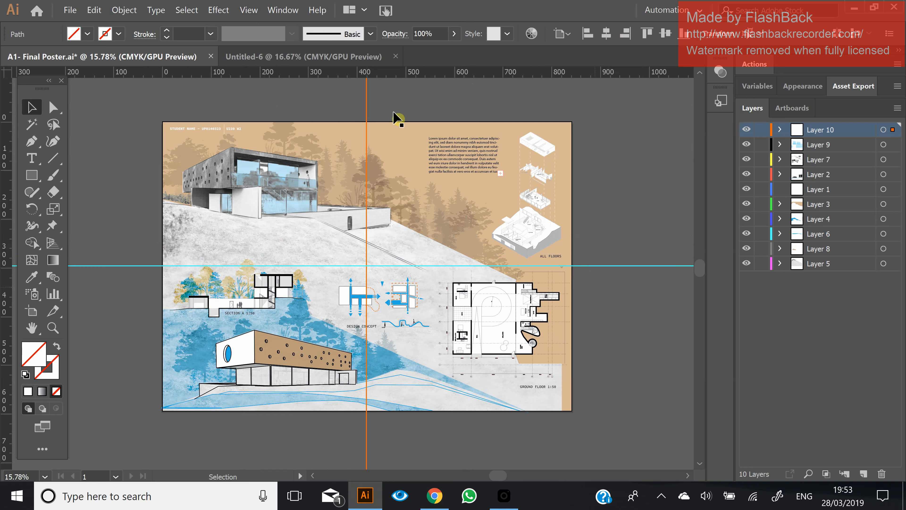
key(ctrl+shift+a)
key(ctrl+z)
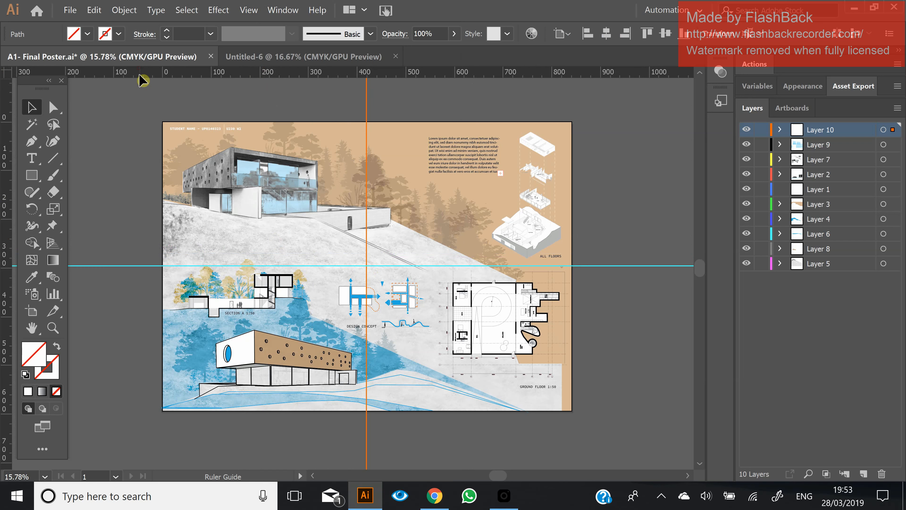
Add a horizontal guide across the upper building view and delete it.
drag(157, 178, 145, 193)
click(146, 194)
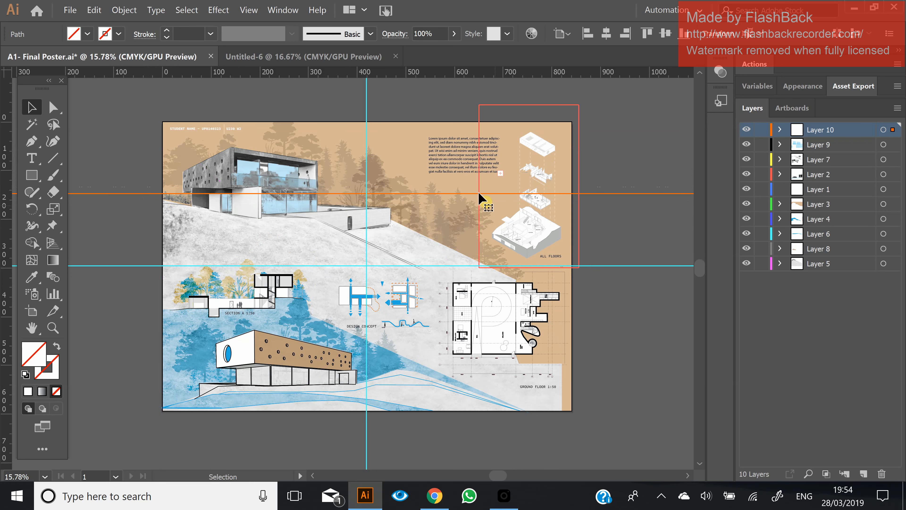
key(Delete)
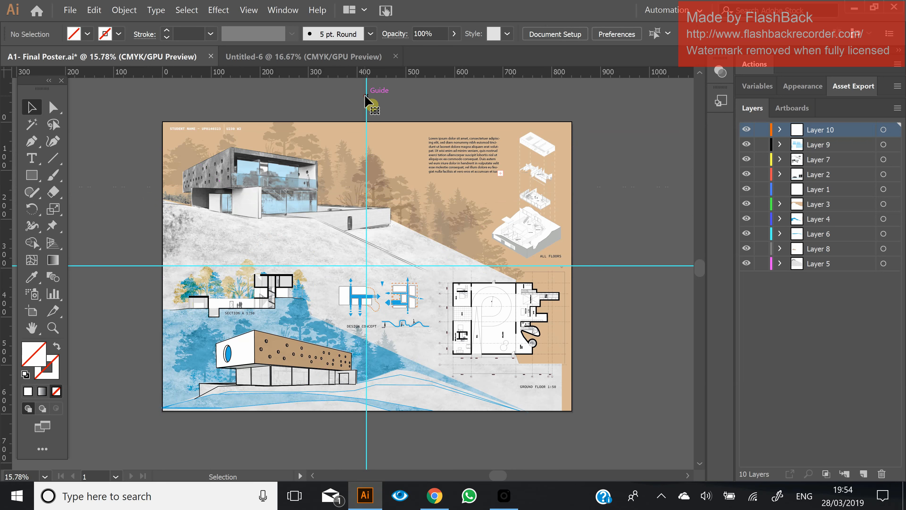
Delete the vertical and horizontal guides crossing at the centre of the poster.
click(367, 93)
key(Delete)
key(ctrl+a)
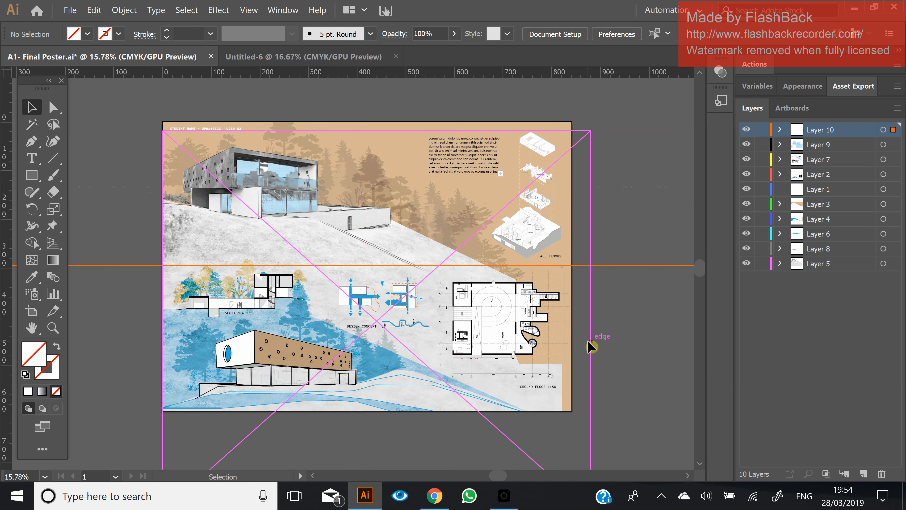
key(Delete)
key(ctrl+z)
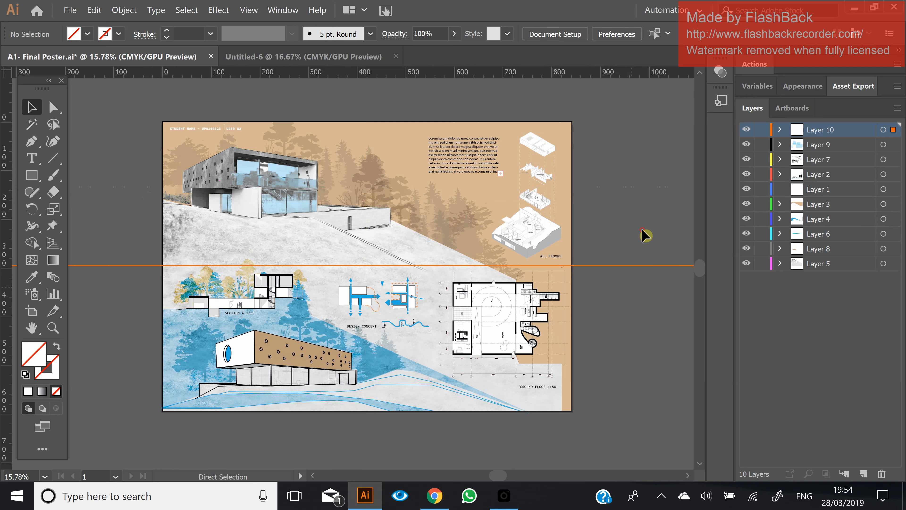
click(622, 308)
key(ctrl+a)
key(Delete)
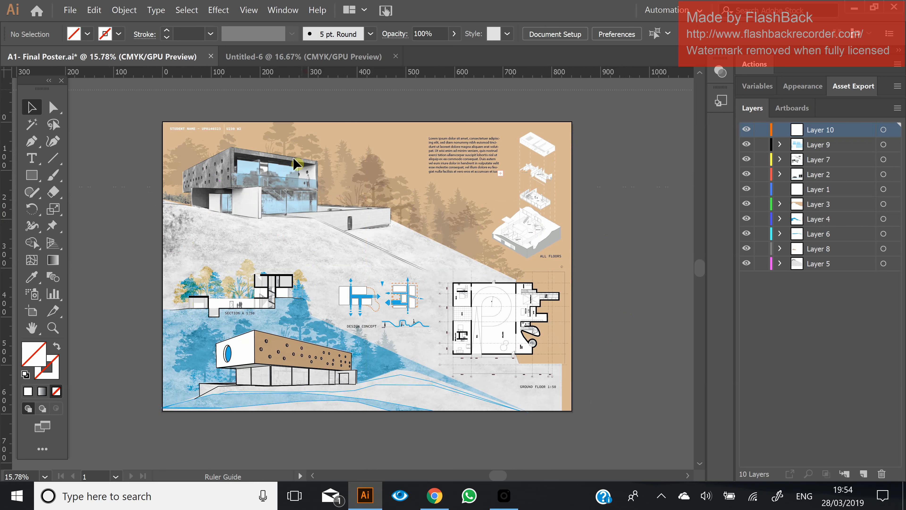
Place a horizontal guide near the poster's mid-height and a vertical guide adjusted to its mid-width.
drag(298, 272, 357, 273)
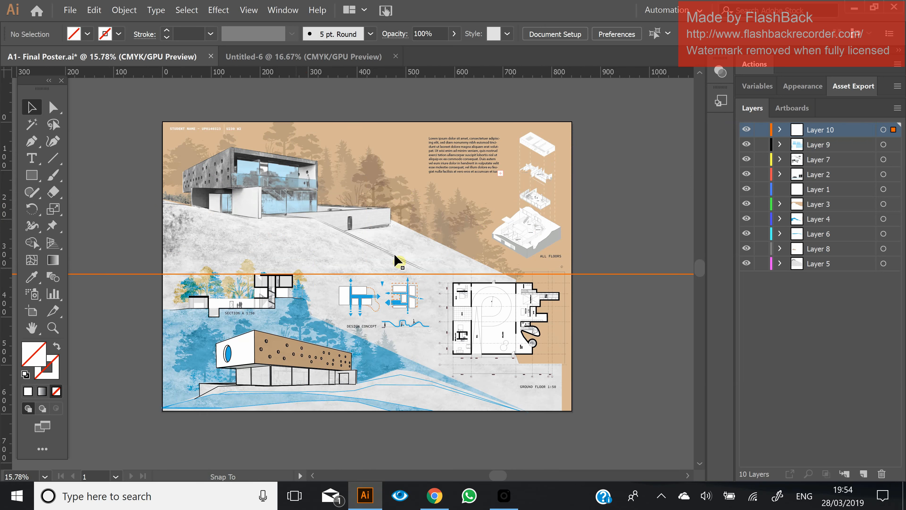
drag(627, 274, 626, 275)
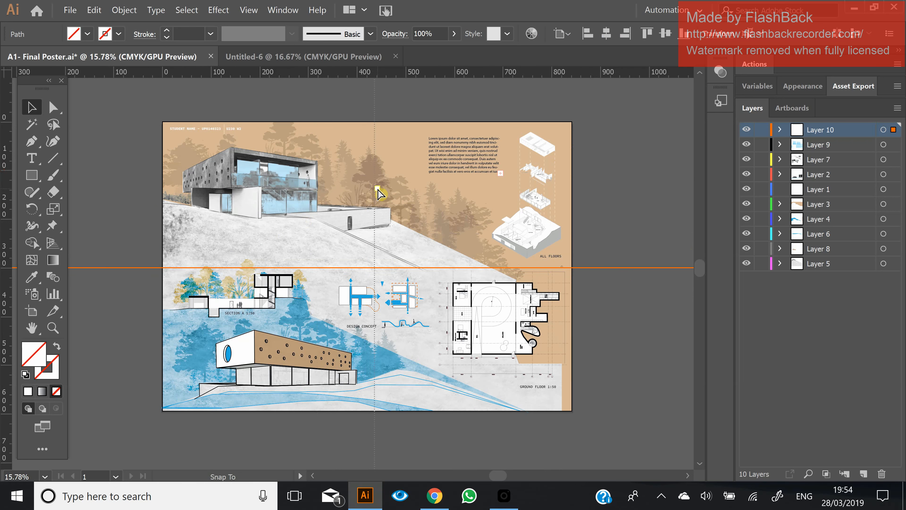
drag(378, 194, 377, 194)
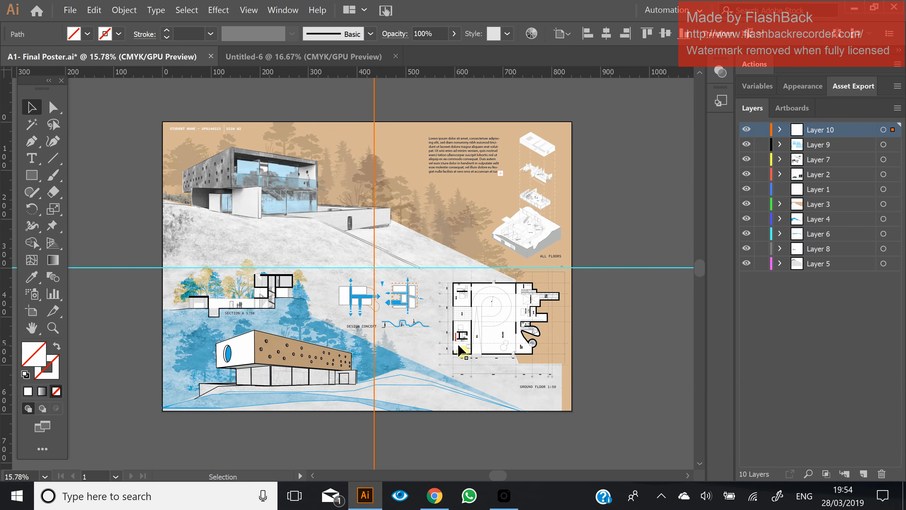
click(142, 202)
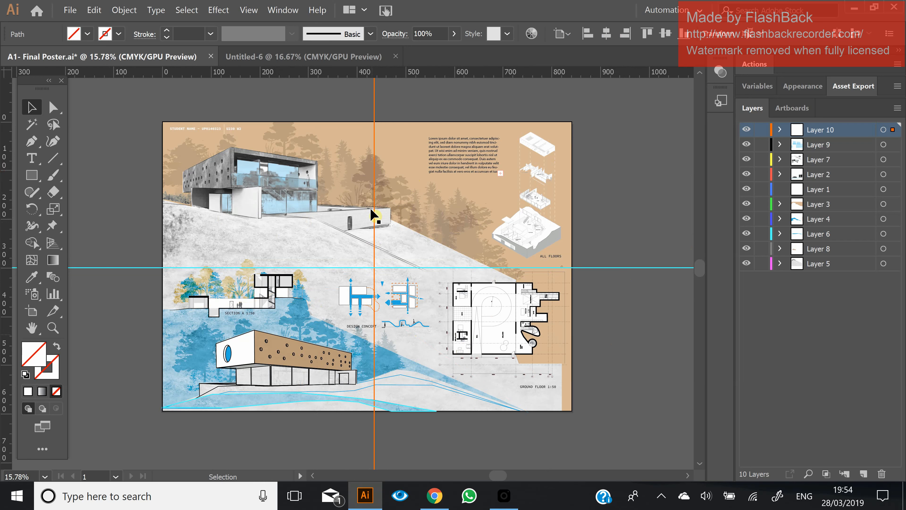
drag(371, 98, 369, 95)
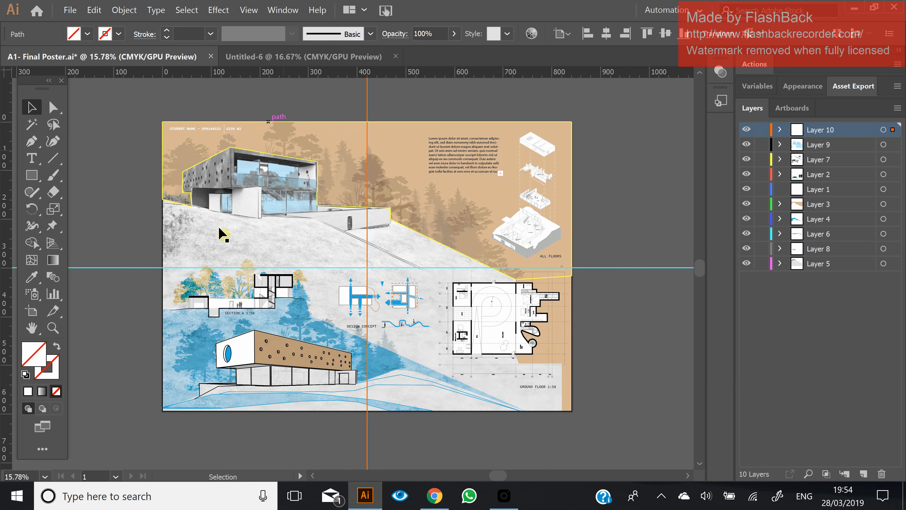
Add two horizontal guides in the poster's upper half, one below the upper building and one across its glazed facade.
click(286, 73)
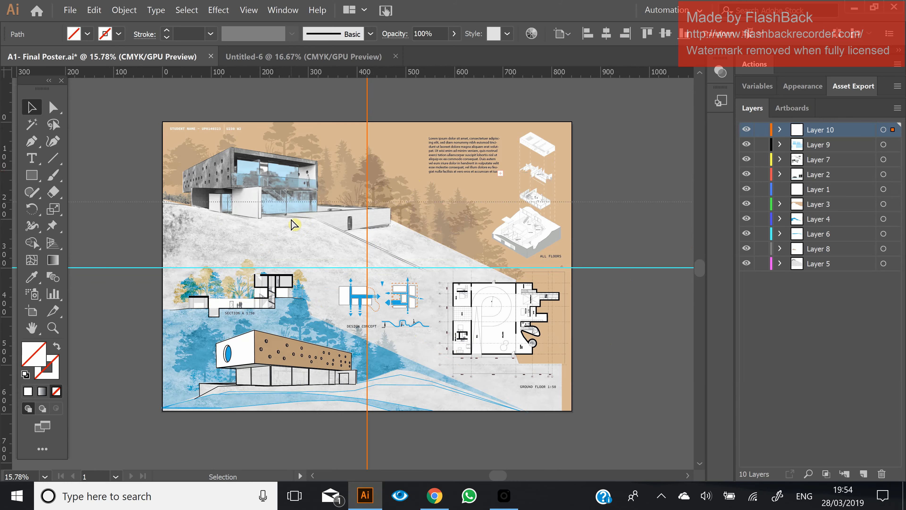
drag(292, 219, 297, 225)
drag(304, 56, 286, 68)
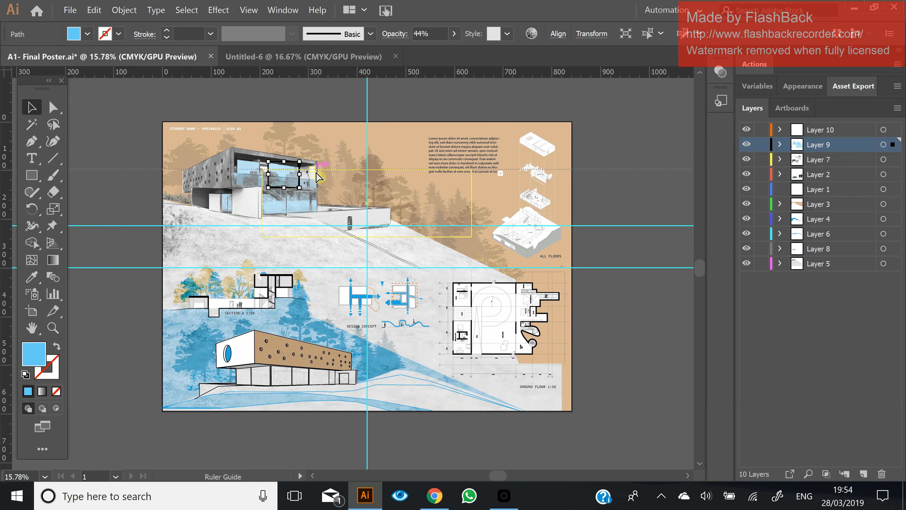
drag(349, 172, 226, 167)
click(289, 100)
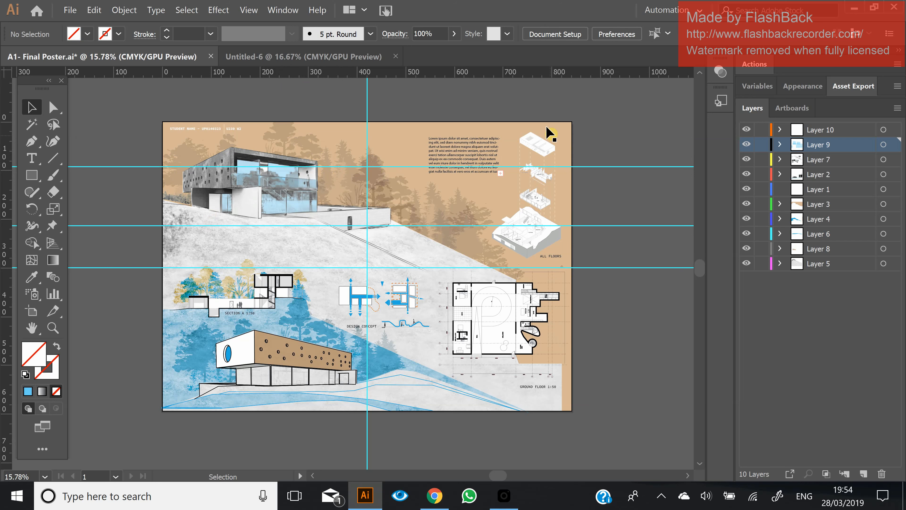
Add two vertical guides and adjust them to the side edges of the lorem ipsum text block.
drag(8, 204, 231, 192)
drag(446, 205, 491, 210)
drag(13, 240, 436, 205)
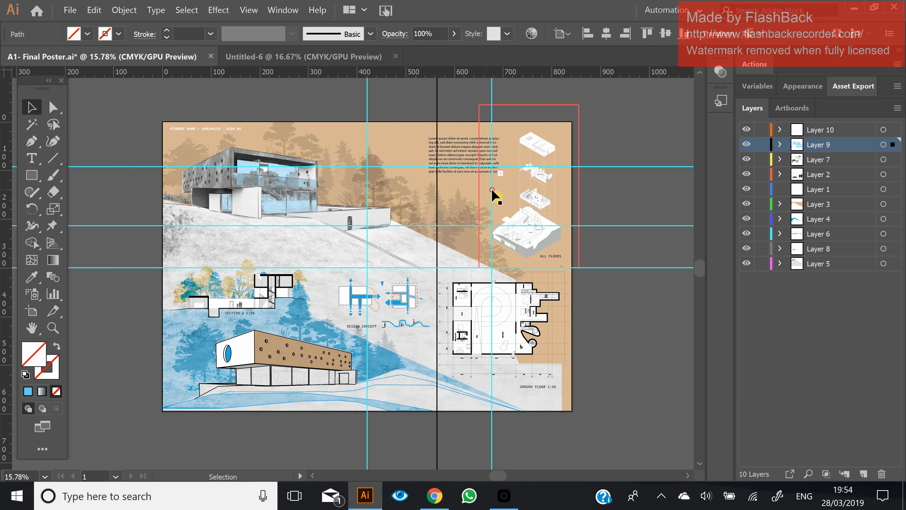
drag(492, 197, 499, 191)
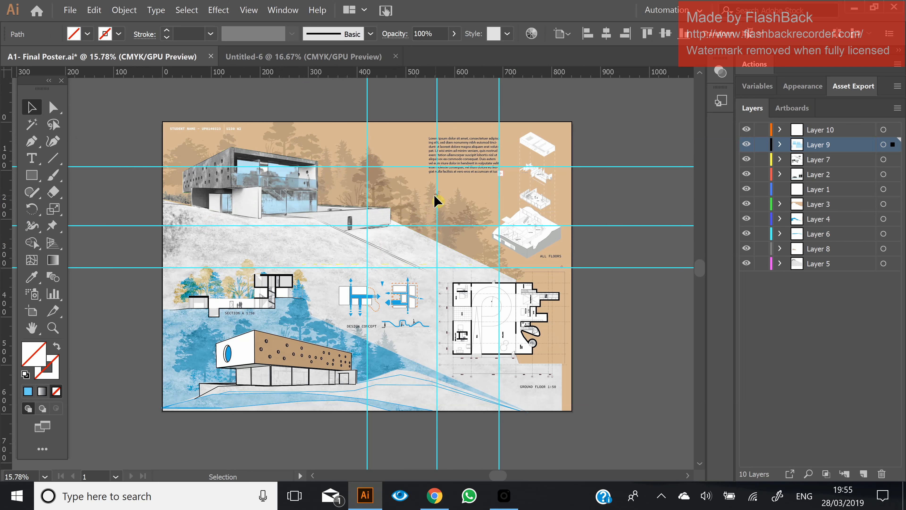
drag(436, 198, 432, 200)
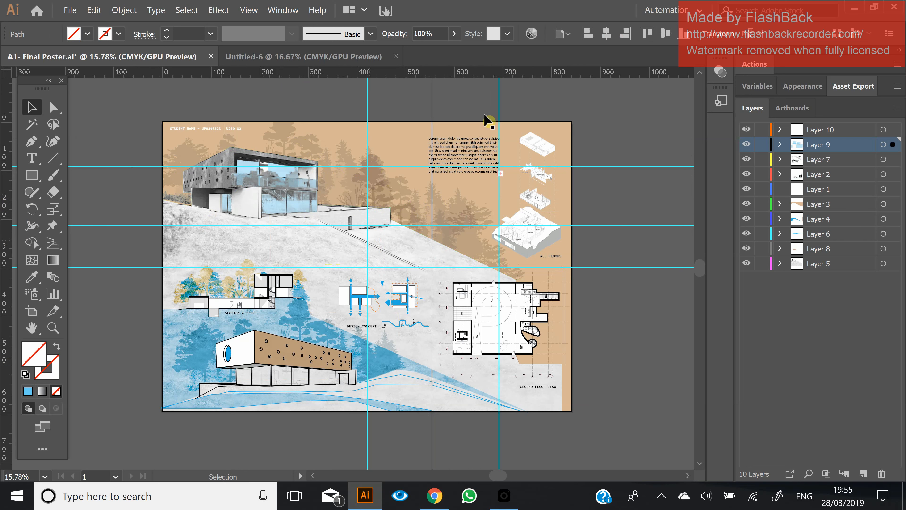
Delete all horizontal and vertical guides from the poster.
drag(650, 115, 593, 320)
key(Delete)
key(ctrl+a)
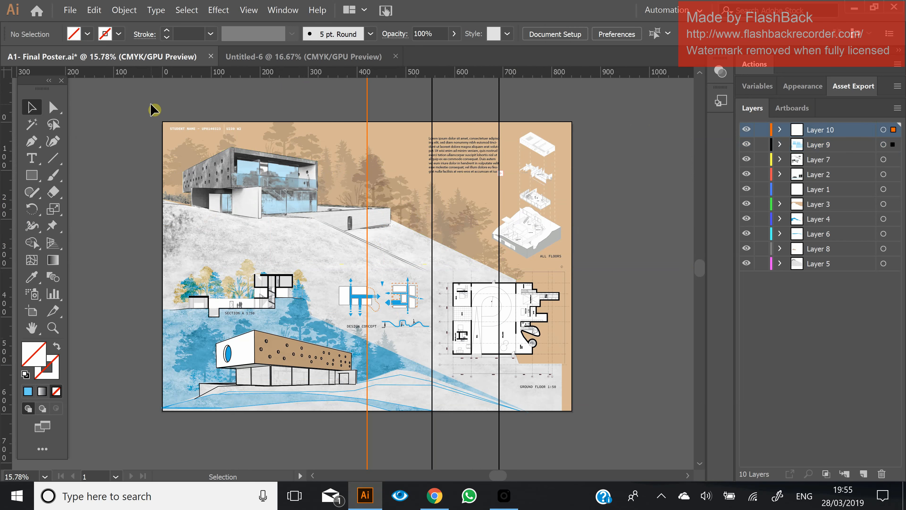
key(Delete)
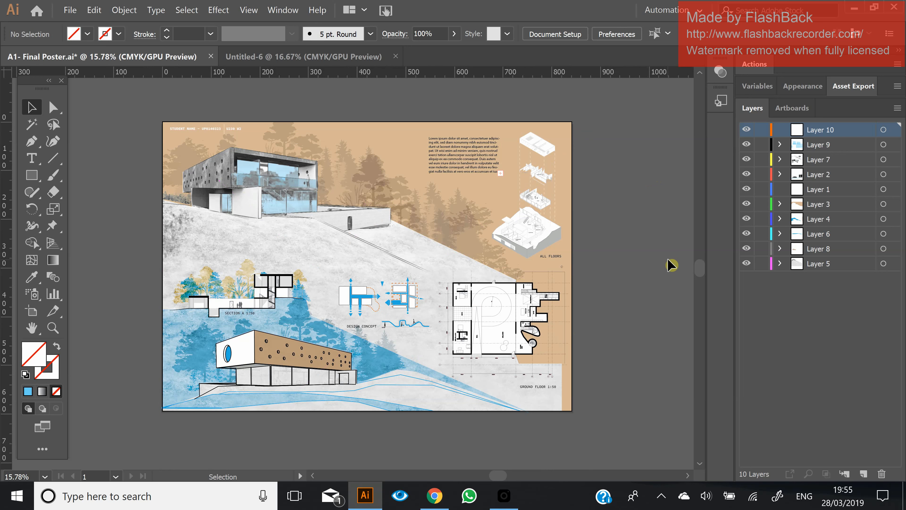
scroll(188, 265, left, 1)
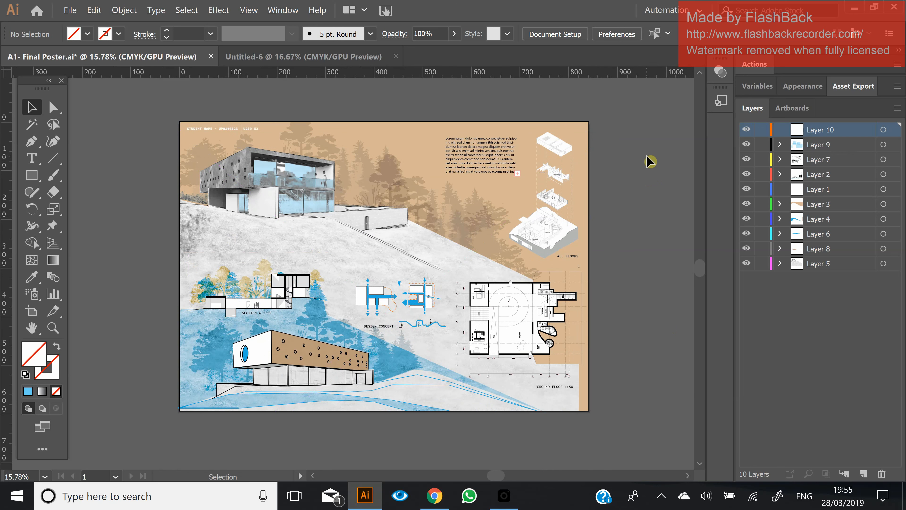
scroll(646, 155, up, 3)
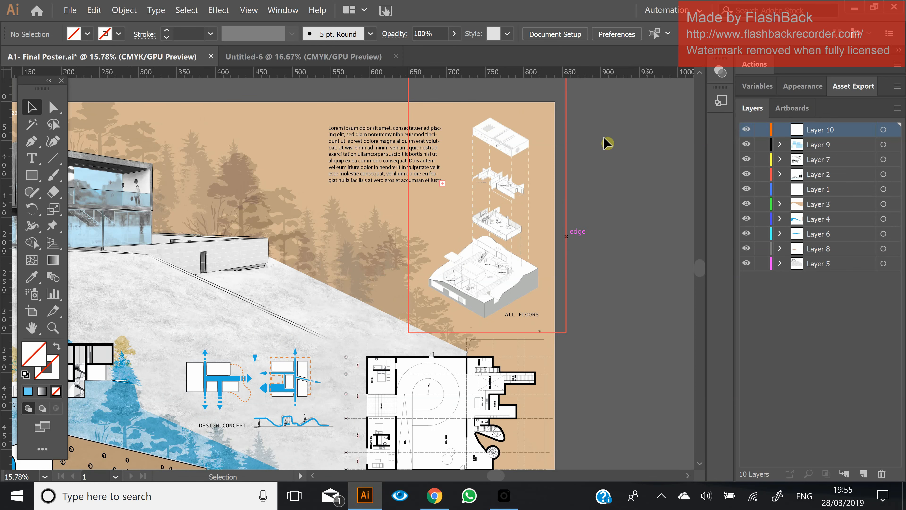
scroll(642, 161, down, 2)
scroll(638, 188, down, 2)
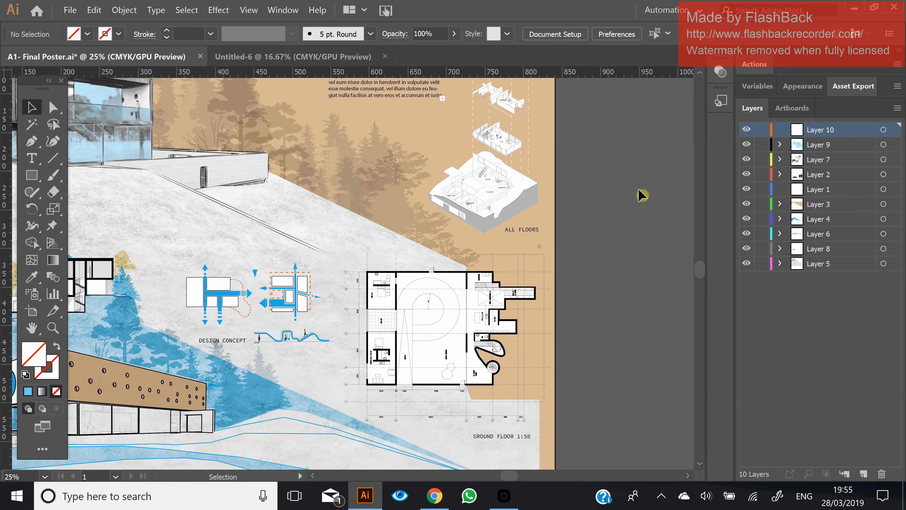
mouse_move(510, 476)
mouse_down()
mouse_move(485, 476)
mouse_move(507, 475)
mouse_up()
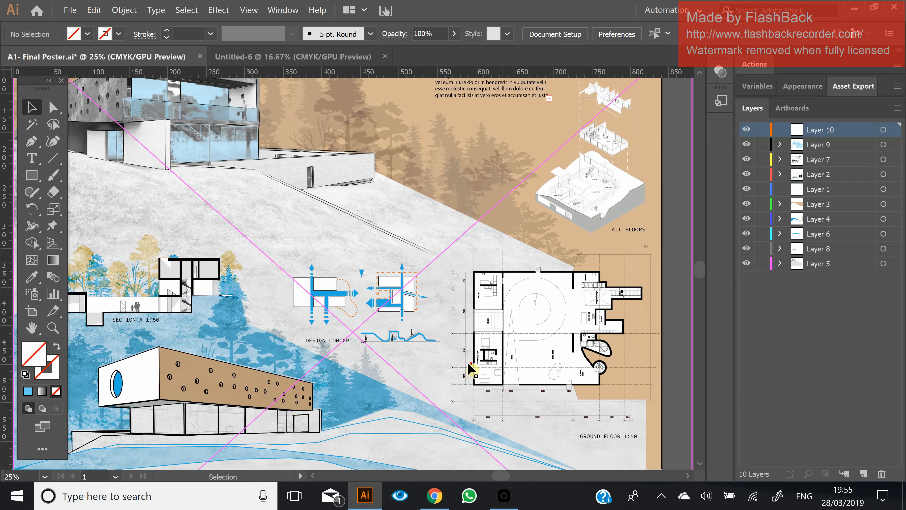
scroll(689, 210, up, 2)
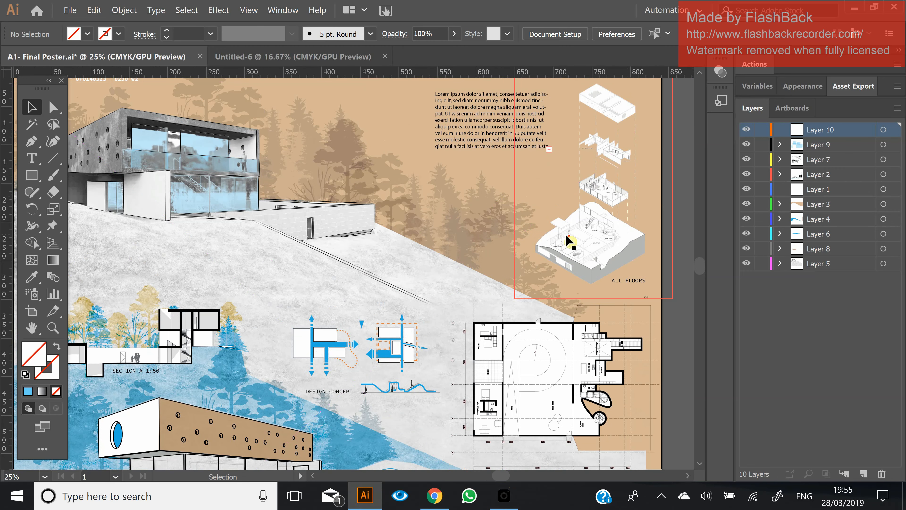
scroll(570, 241, down, 1)
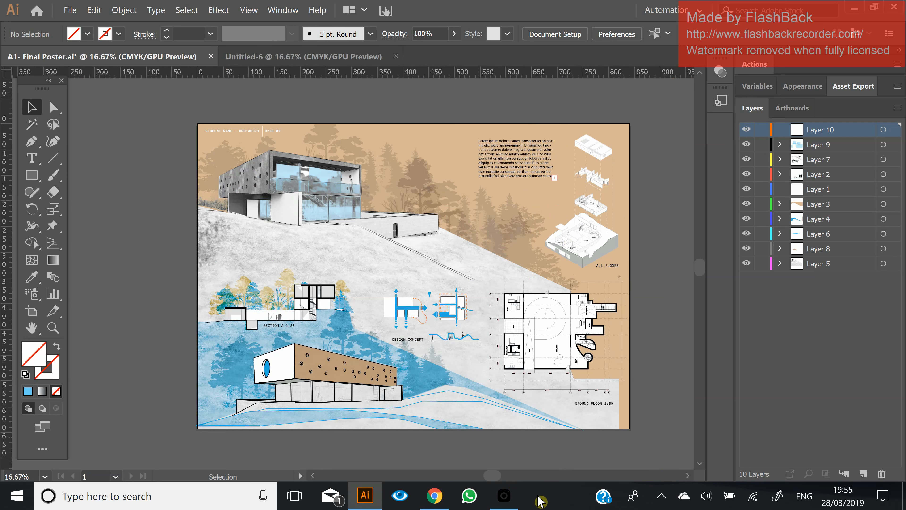
Bring up the main window of FlashBack Pro 5 Recorder and stop the screen recording.
click(660, 495)
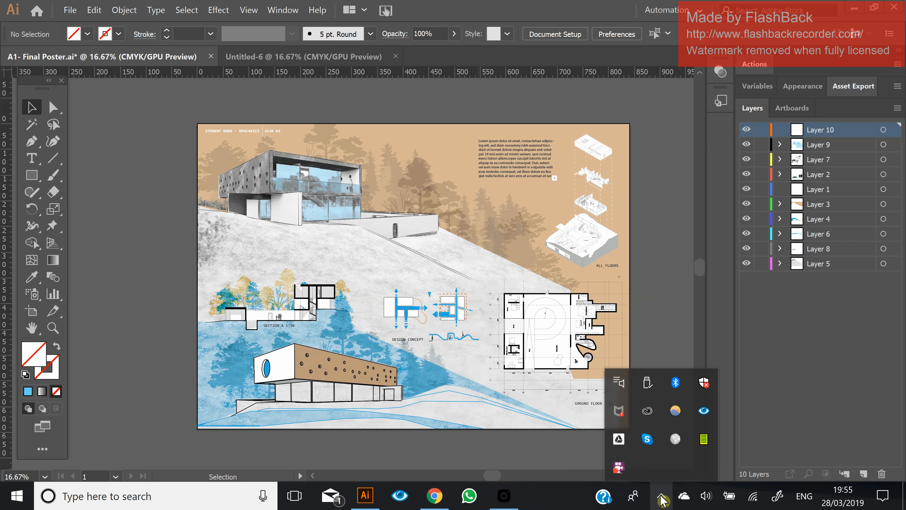
right_click(620, 468)
click(619, 468)
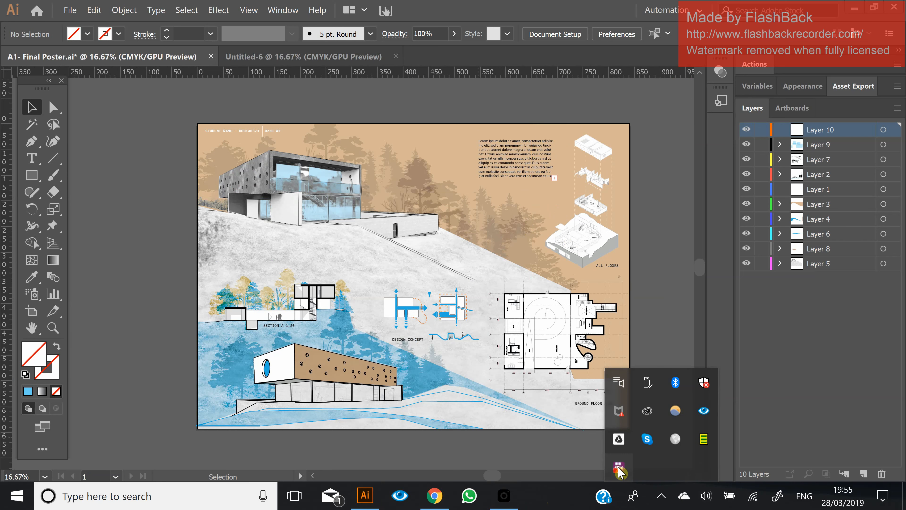
right_click(620, 471)
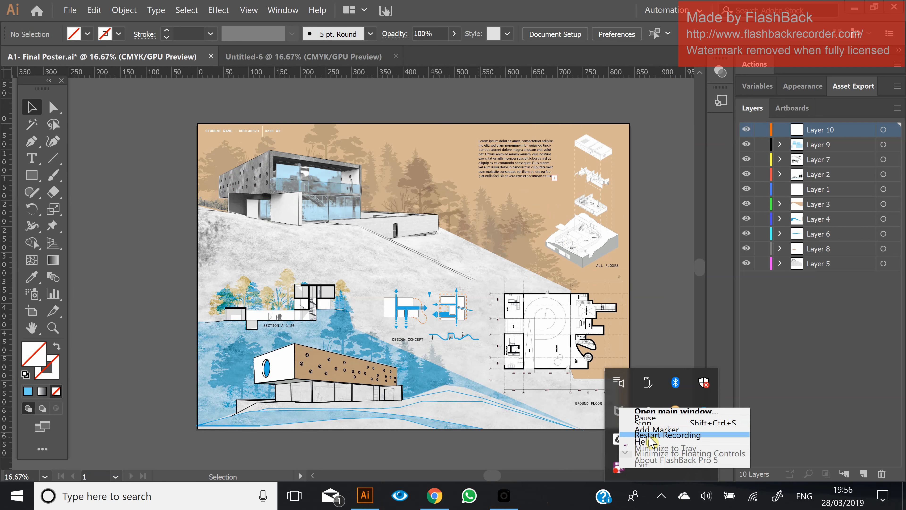
click(664, 414)
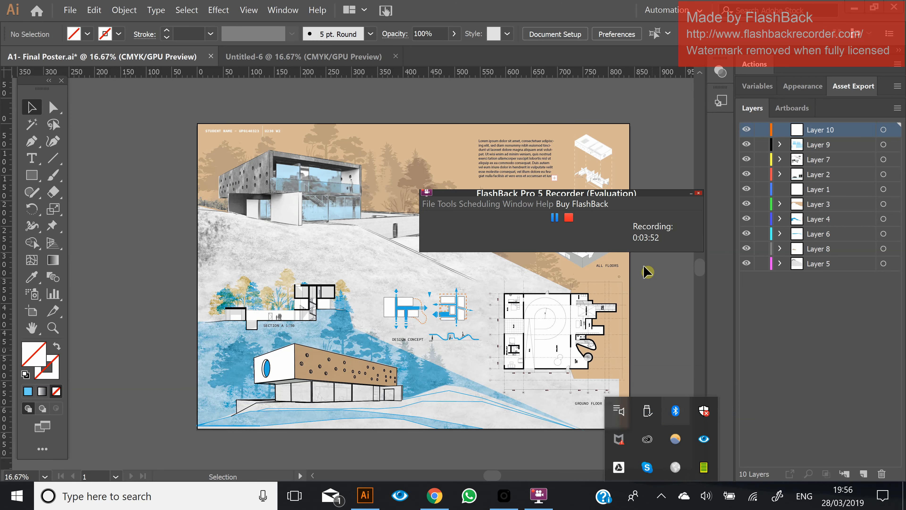
click(568, 218)
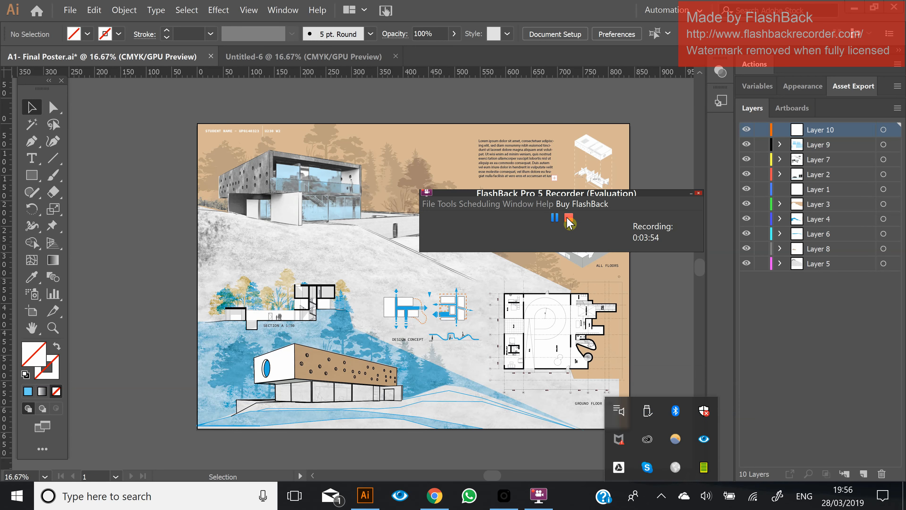